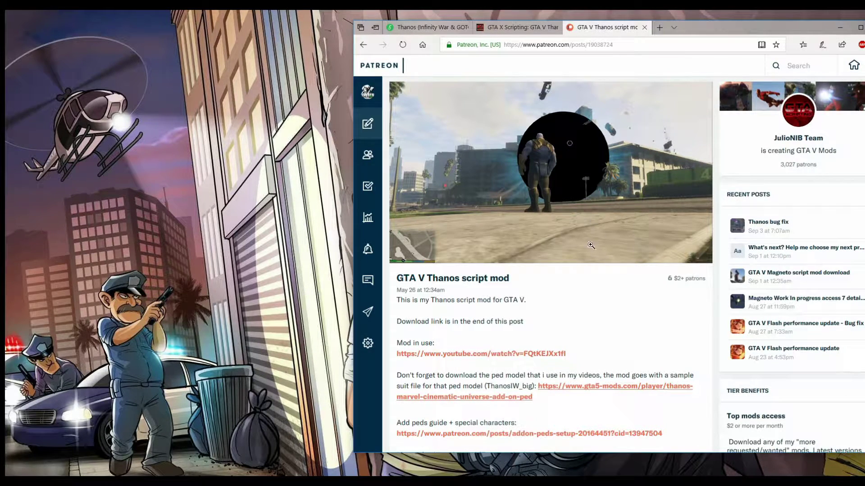
Review the Thanos mod's Patreon post, ped model page and GTA X Scripting page for their download links, then minimize the browser
scroll(589, 273, down, 1)
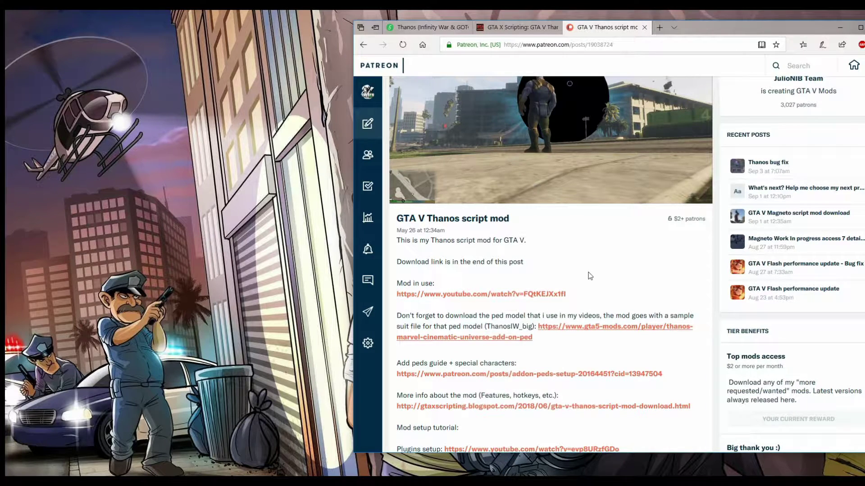
scroll(590, 275, down, 6)
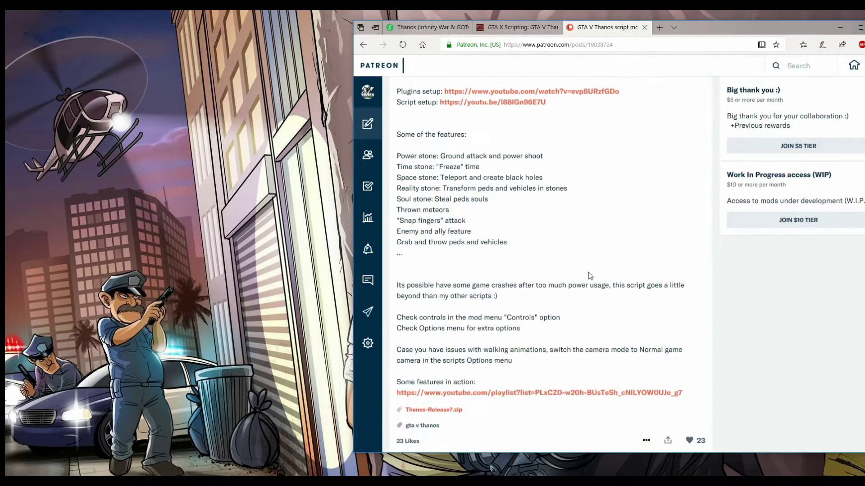
scroll(590, 275, down, 2)
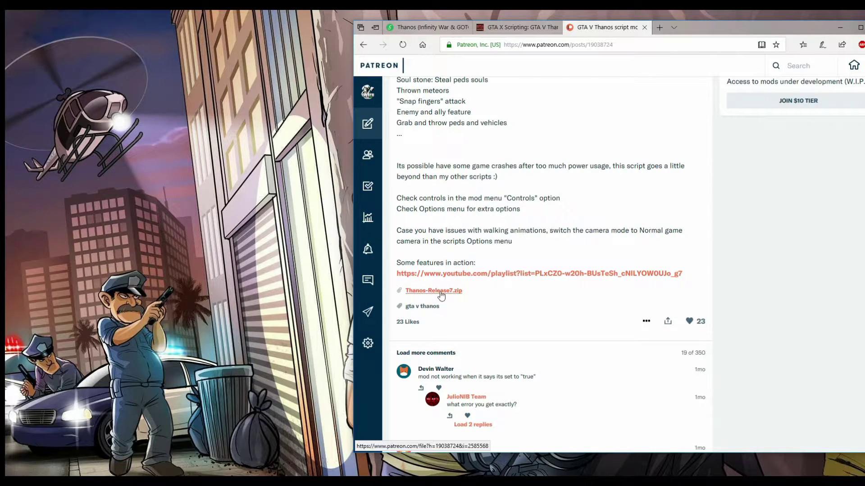
click(437, 29)
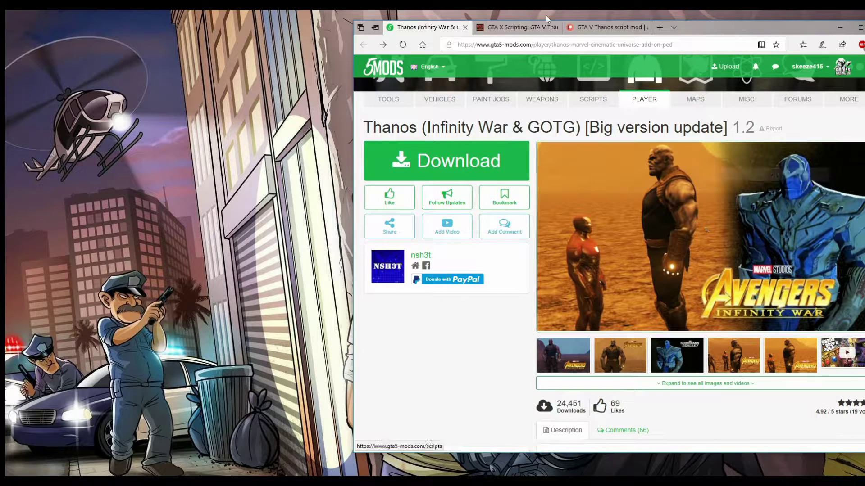
click(518, 28)
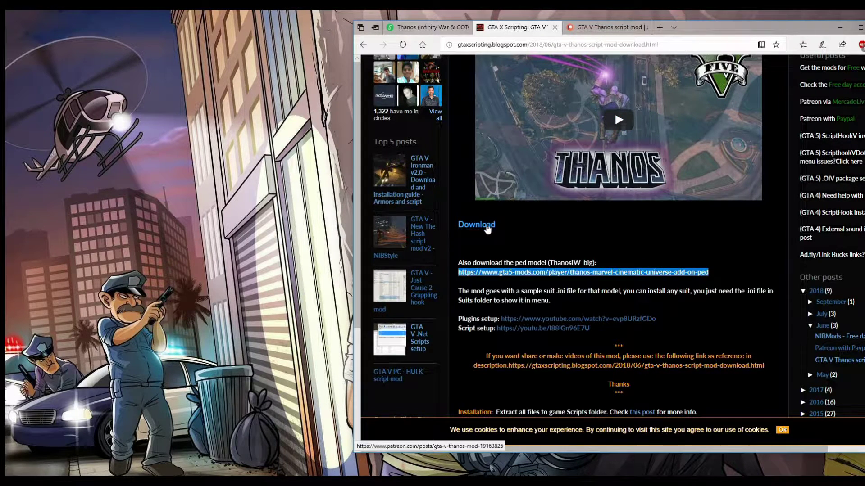
click(602, 27)
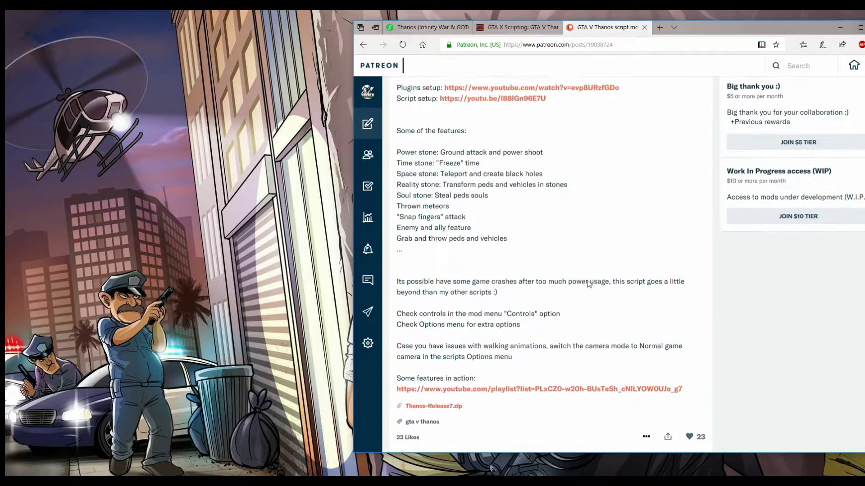
scroll(589, 283, up, 10)
scroll(587, 275, down, 10)
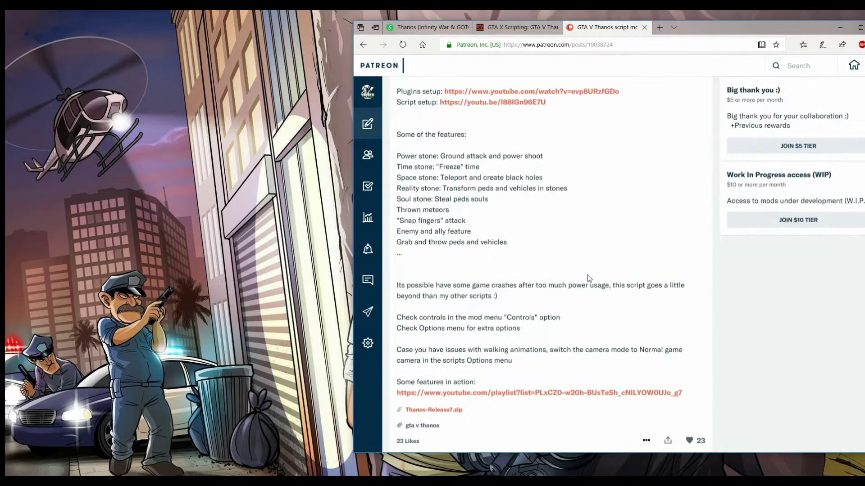
scroll(588, 278, down, 4)
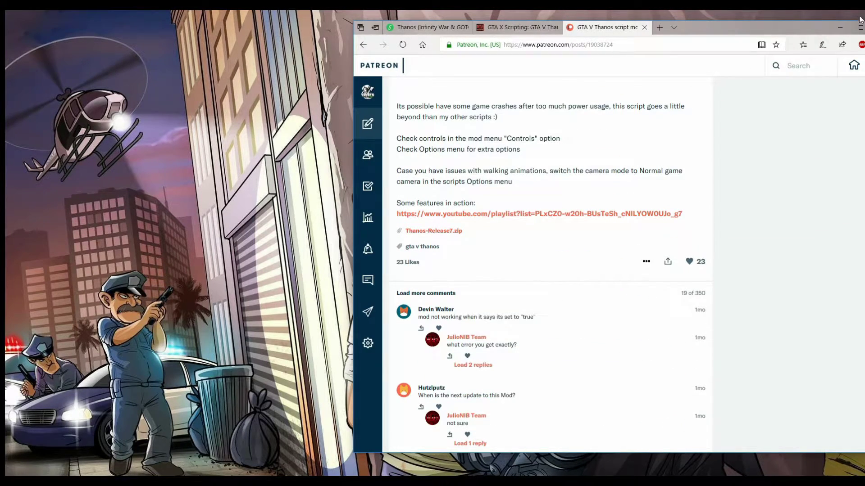
click(841, 30)
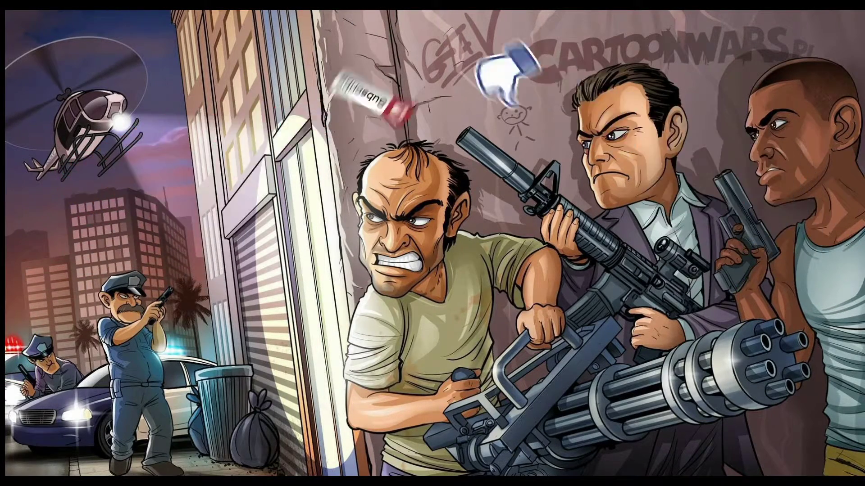
Switch to File Explorer and place the Grand Theft Auto V and Thanos-Release7 folder windows side by side
mouse_move(92, 482)
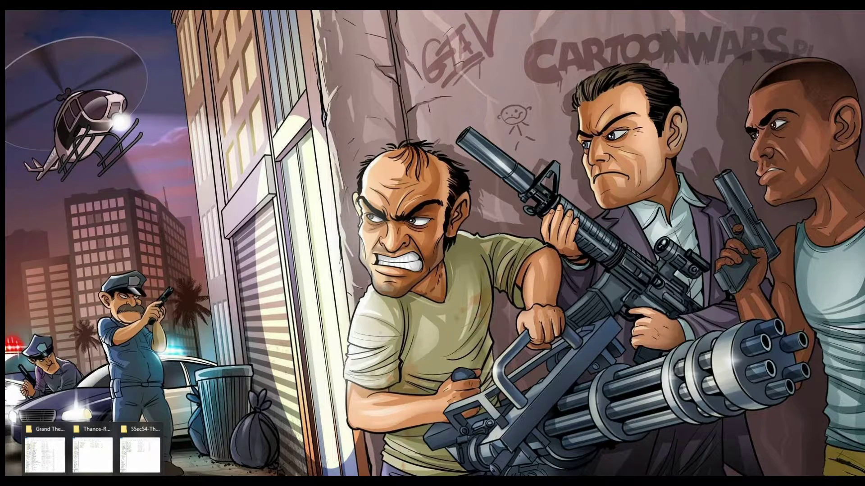
click(45, 448)
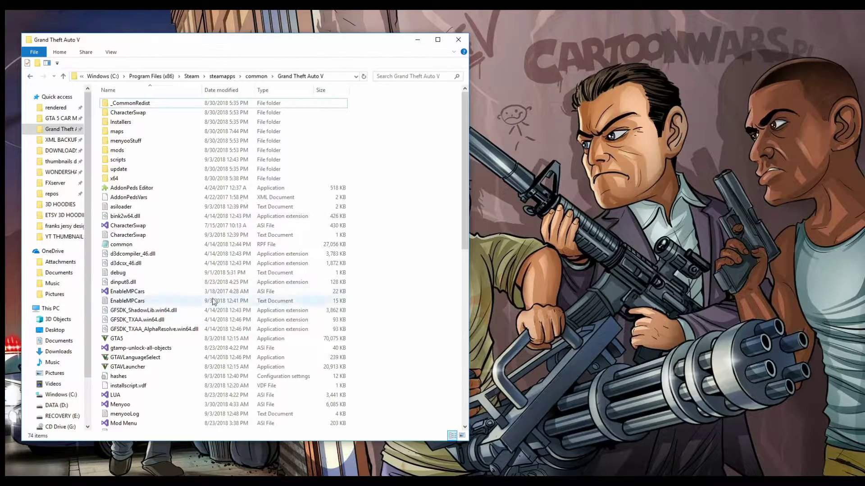
mouse_move(85, 473)
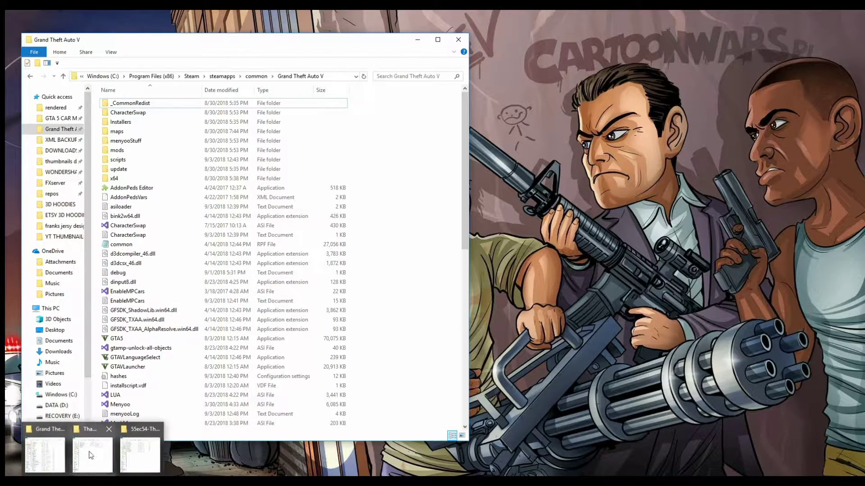
mouse_move(96, 456)
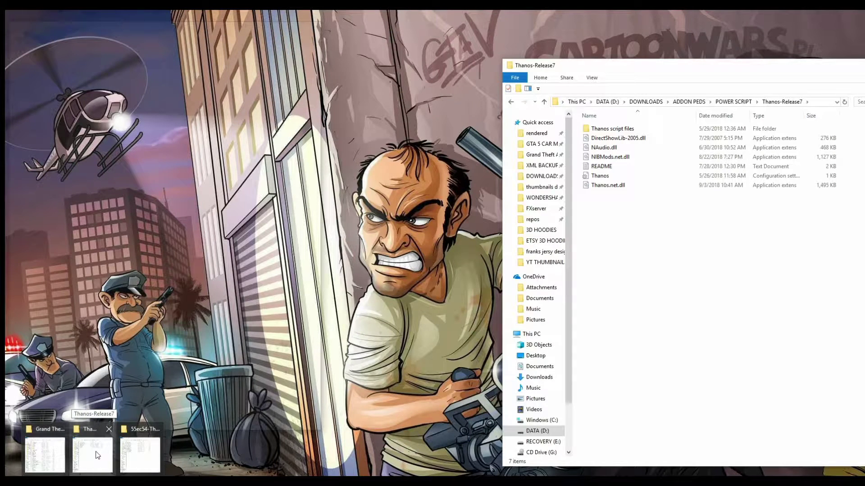
click(96, 456)
drag(734, 68, 730, 46)
drag(262, 41, 266, 37)
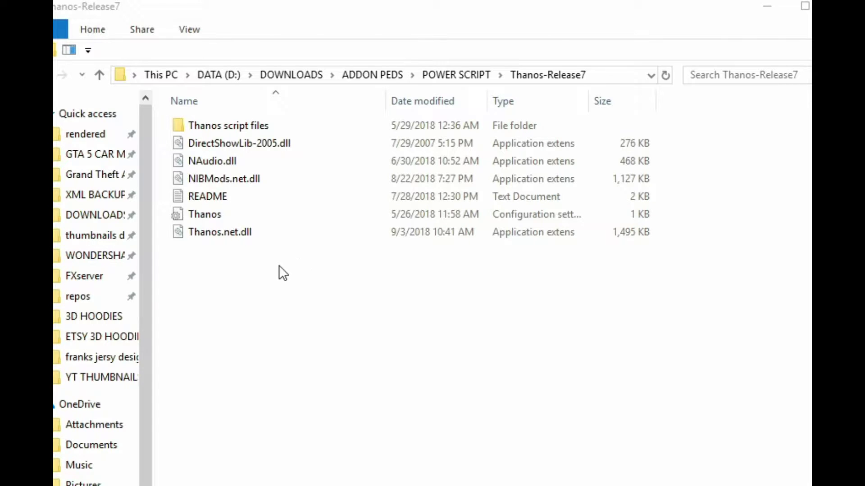
Try to copy everything in Thanos-Release7 except README into the scripts folder of Grand Theft Auto V
drag(277, 261, 251, 126)
right_click(251, 124)
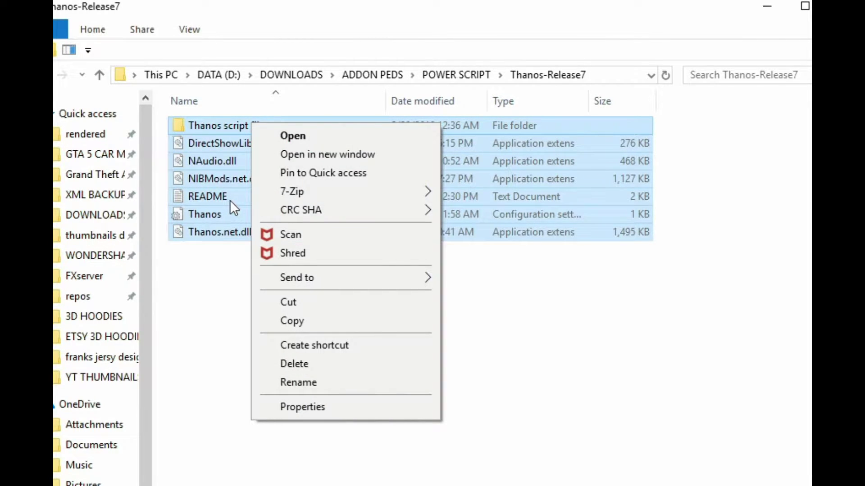
key(Escape)
ctrl+click(321, 199)
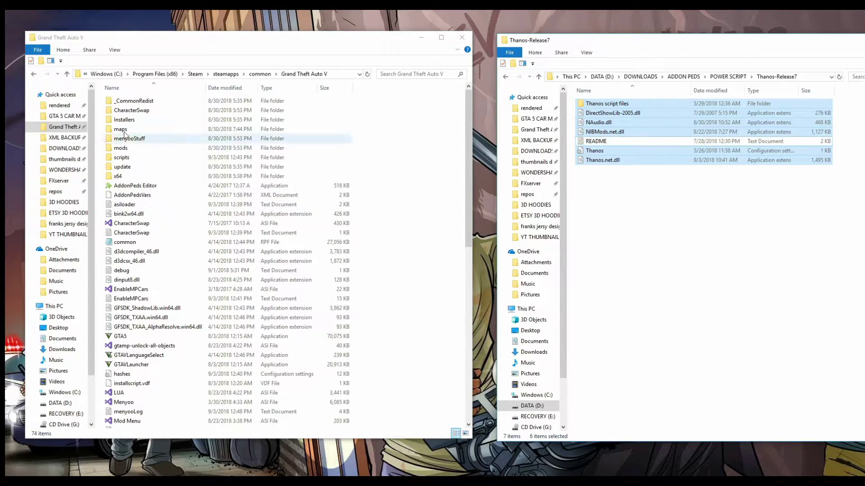
double_click(152, 156)
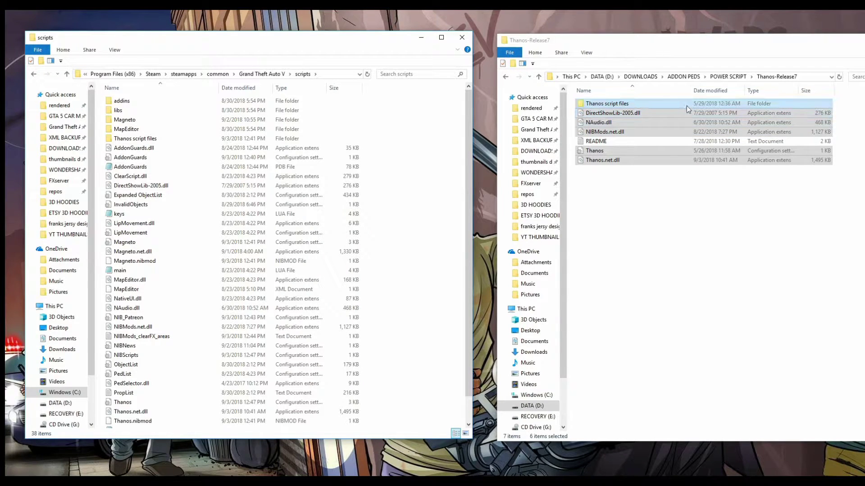
drag(680, 104, 420, 207)
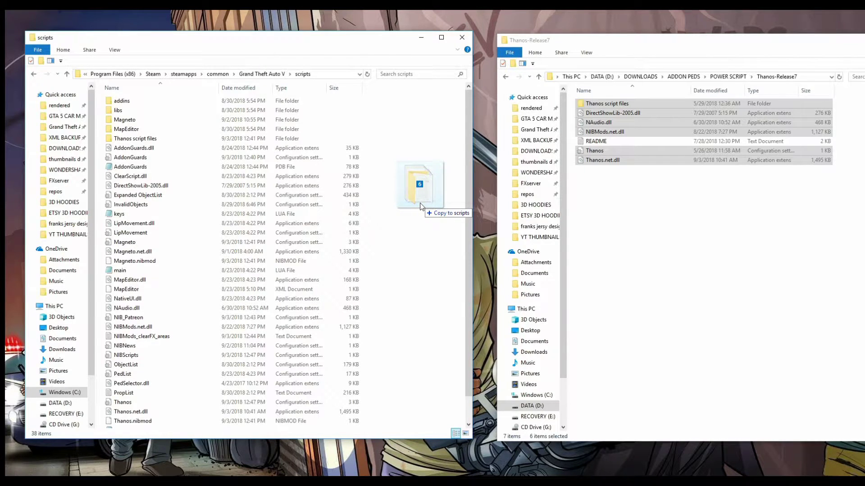
drag(420, 206, 421, 206)
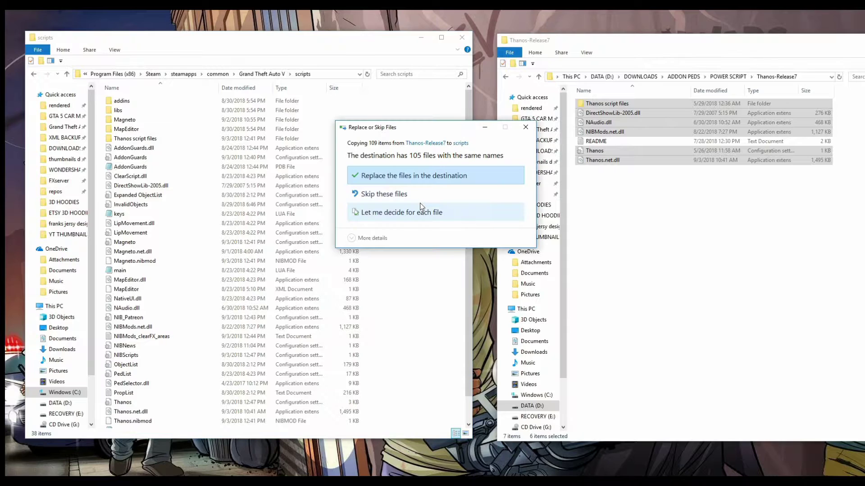
click(525, 129)
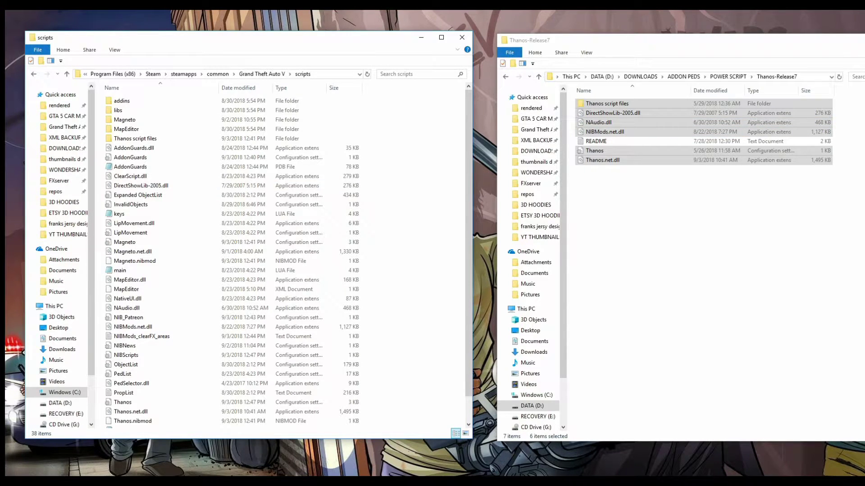
Close the Thanos-Release7 folder, bring up the 55ec54-ThanosIWv1.2 folder and minimize the scripts folder
key(alt+F4)
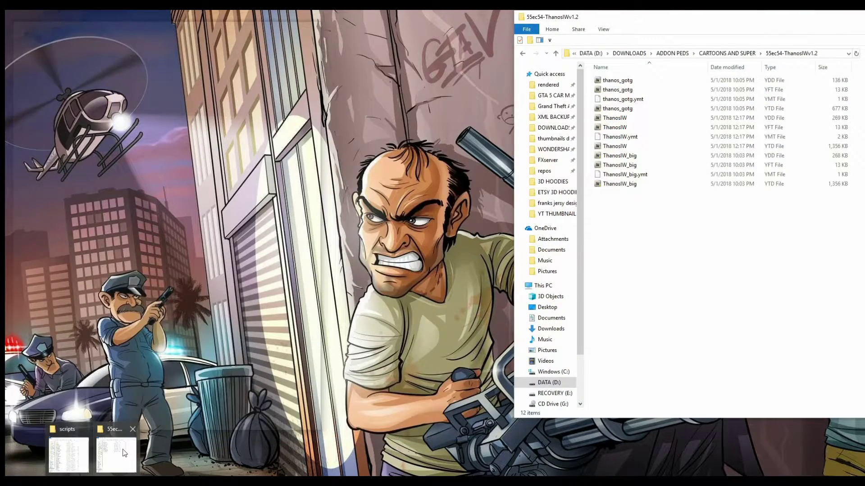
click(125, 453)
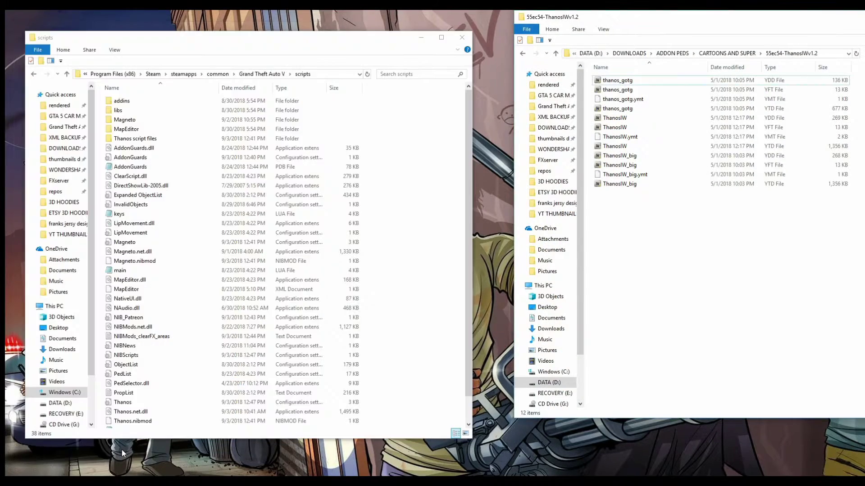
click(421, 39)
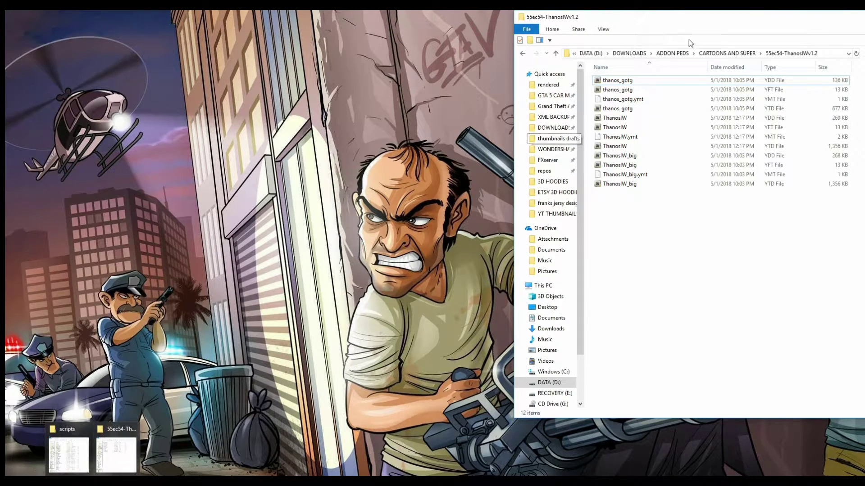
click(638, 83)
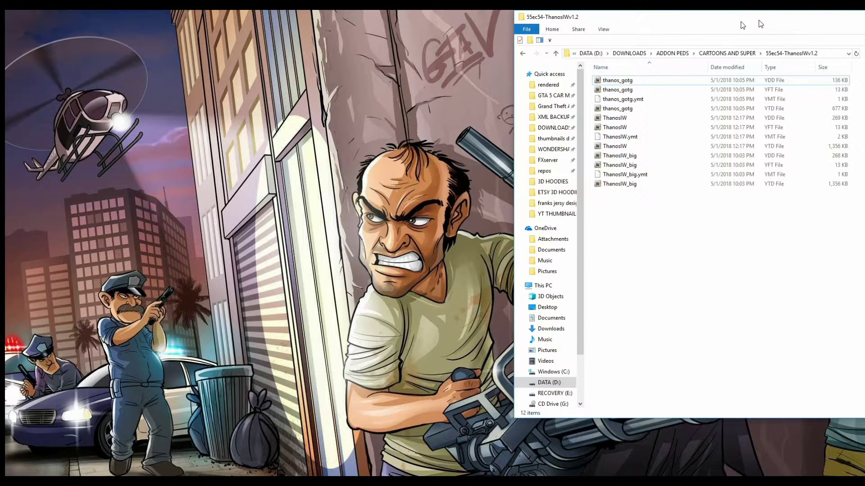
drag(762, 20, 679, 35)
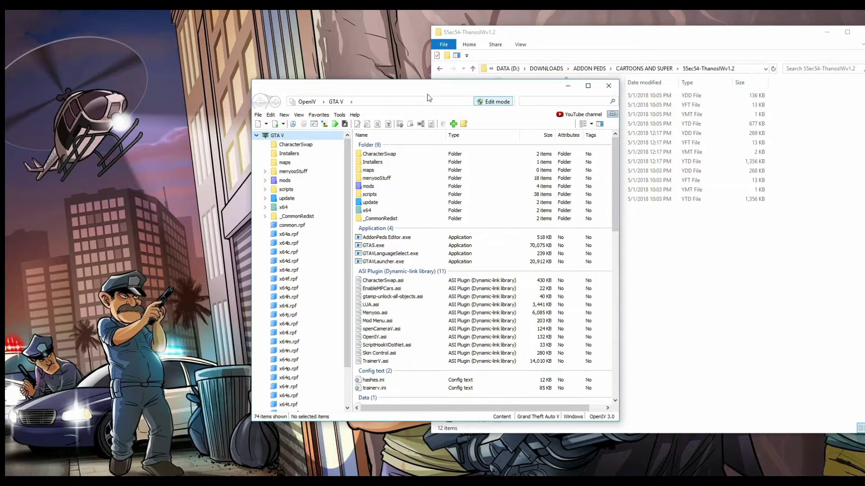
Switch to OpenIV and place its window beside the 55ec54-ThanosIWv1.2 folder without overlap
drag(431, 90, 218, 69)
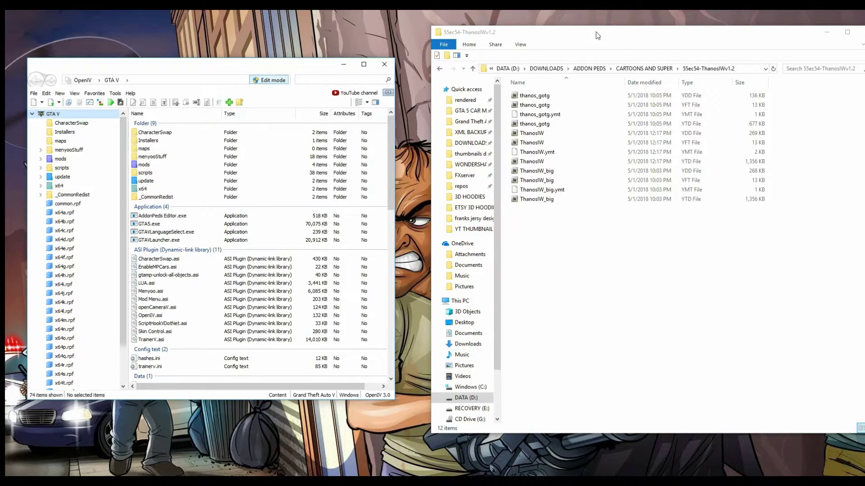
drag(594, 33, 661, 33)
drag(210, 67, 220, 52)
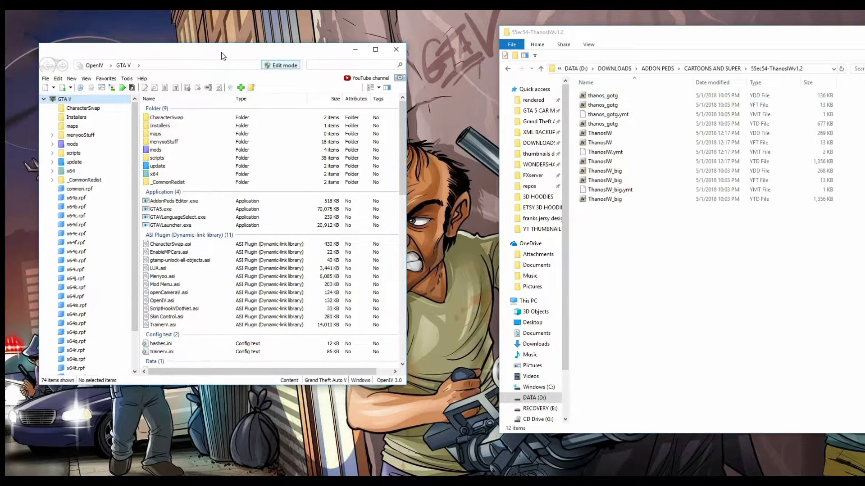
Open the archive mods/update/x64/dlcpacks/addonpeds/dlc.rpf/peds.rpf in OpenIV
double_click(178, 150)
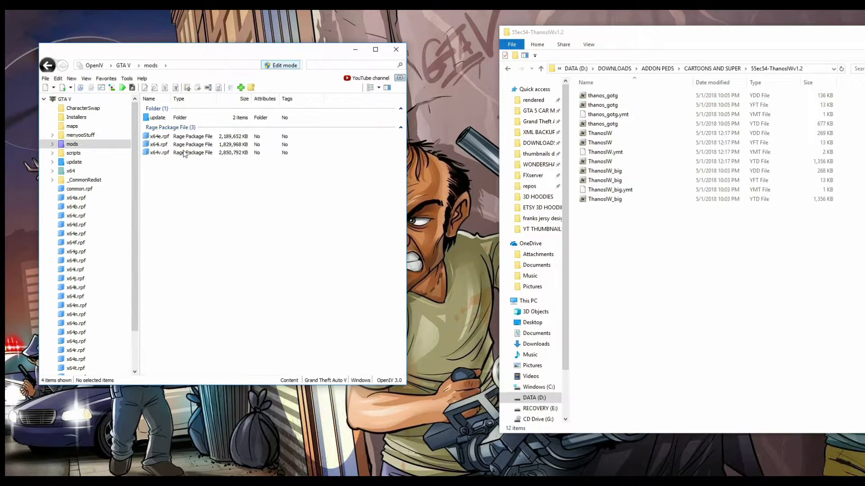
double_click(172, 117)
double_click(172, 118)
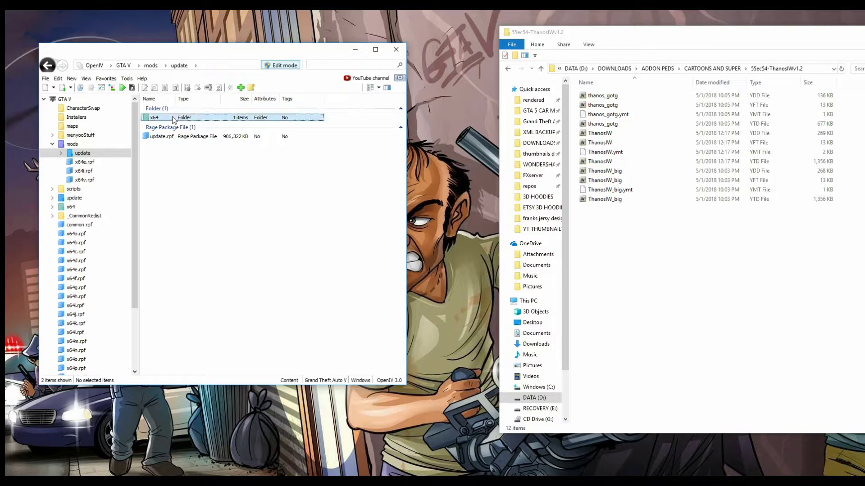
double_click(173, 119)
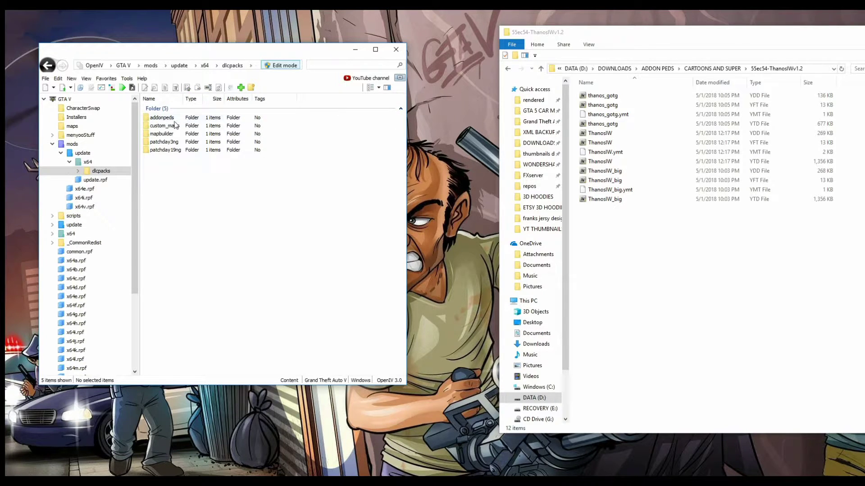
double_click(190, 119)
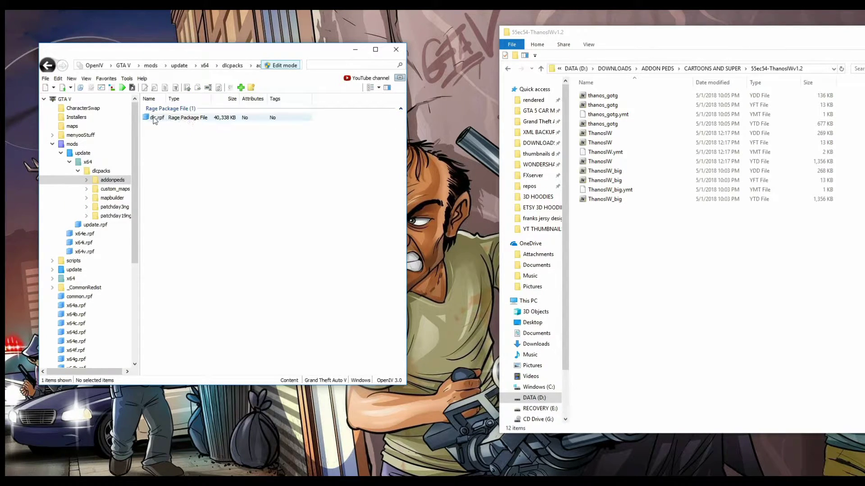
double_click(191, 121)
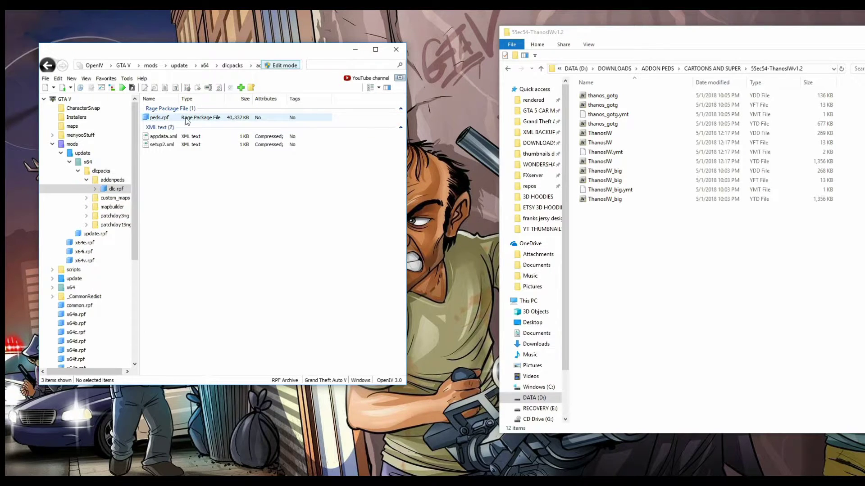
double_click(190, 119)
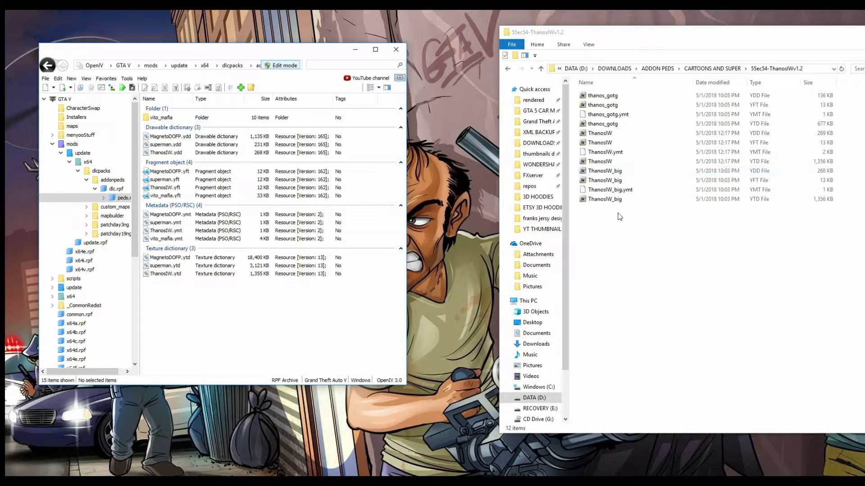
Add the four ThanosIW_big model files (YDD, YFT, YMT and YTD) from 55ec54-ThanosIWv1.2 to peds.rpf
drag(624, 212, 619, 175)
right_click(620, 176)
mouse_move(640, 179)
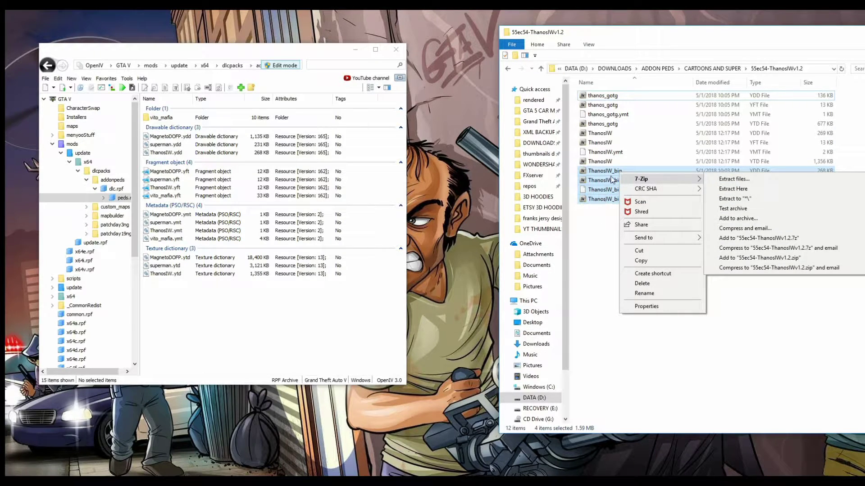
drag(611, 180, 268, 319)
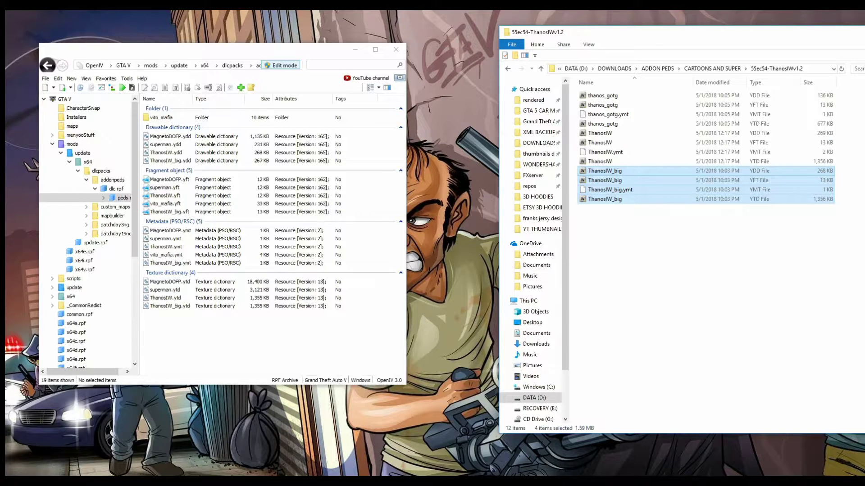
Close the 55ec54-ThanosIWv1.2 folder, restore the scripts folder beside OpenIV and go up to the Grand Theft Auto V folder
key(alt+F4)
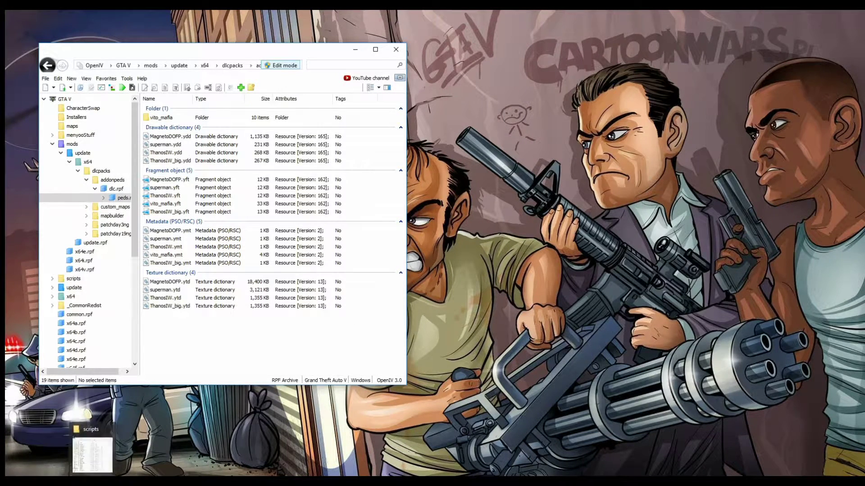
click(93, 446)
drag(183, 41, 639, 34)
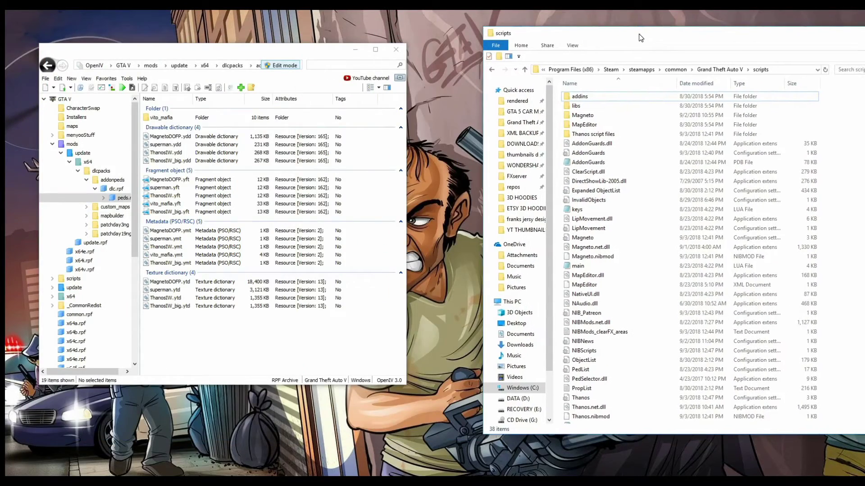
click(723, 70)
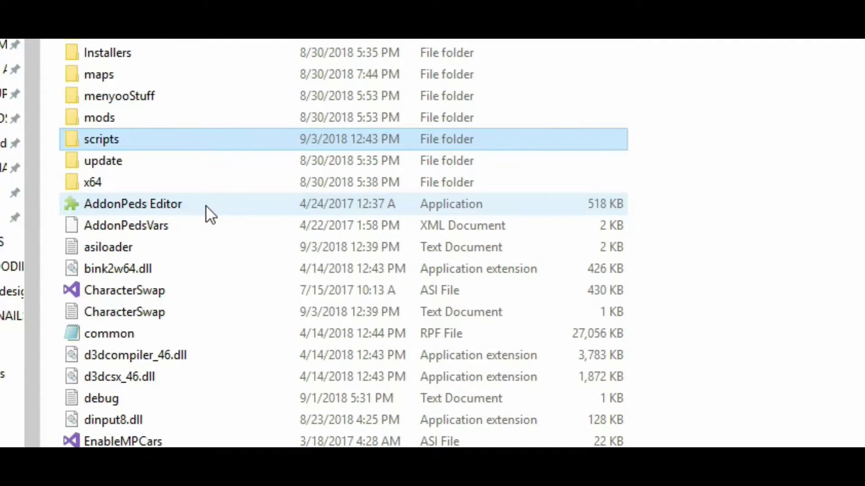
Run AddonPeds Editor as administrator from the Grand Theft Auto V folder and place its window clear of OpenIV
click(206, 206)
right_click(206, 206)
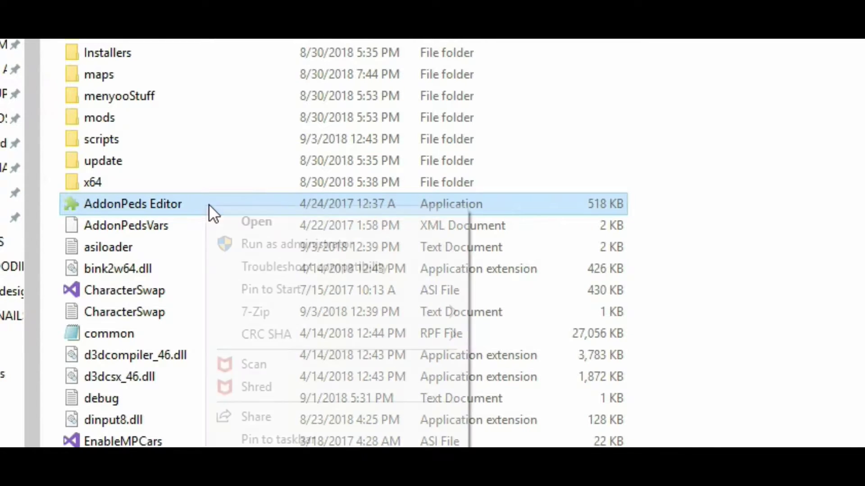
click(317, 249)
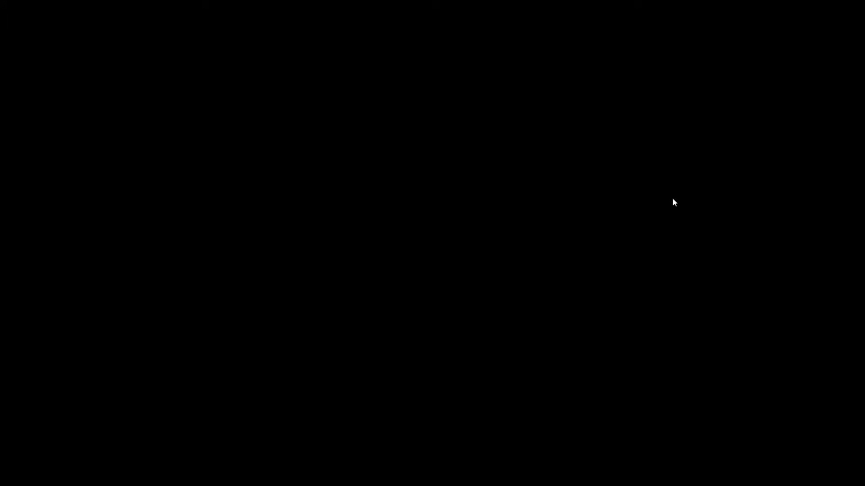
click(376, 308)
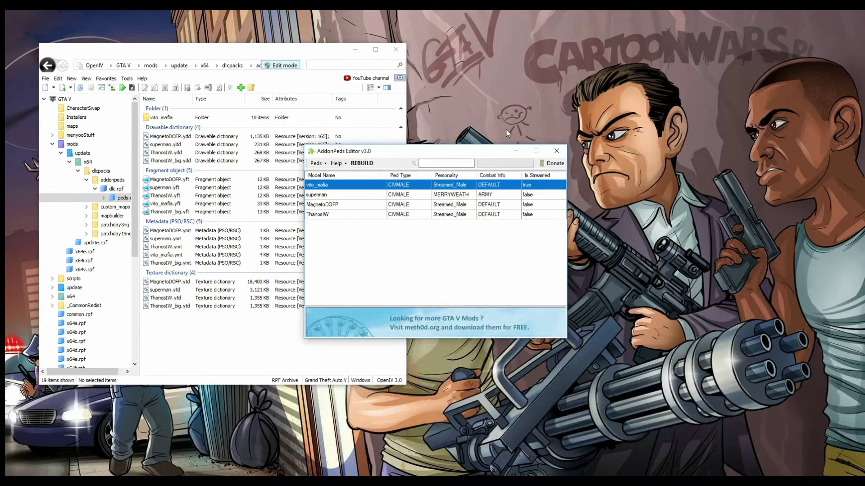
drag(452, 151, 596, 113)
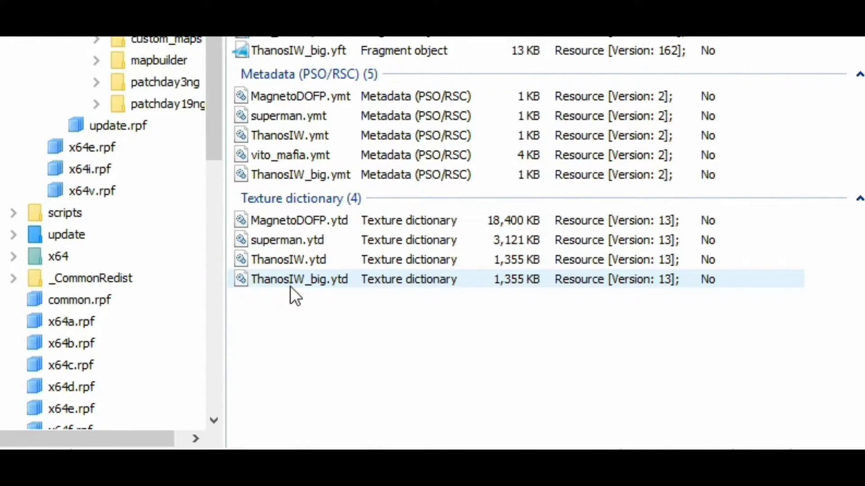
Copy the base name ThanosIW_big from the ThanosIW_big.ytd texture dictionary in OpenIV
click(298, 280)
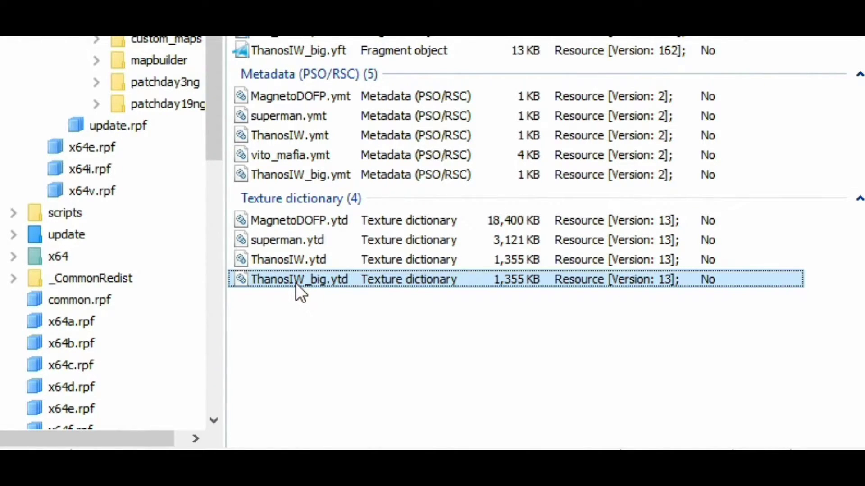
click(296, 283)
key(ctrl+c)
right_click(295, 283)
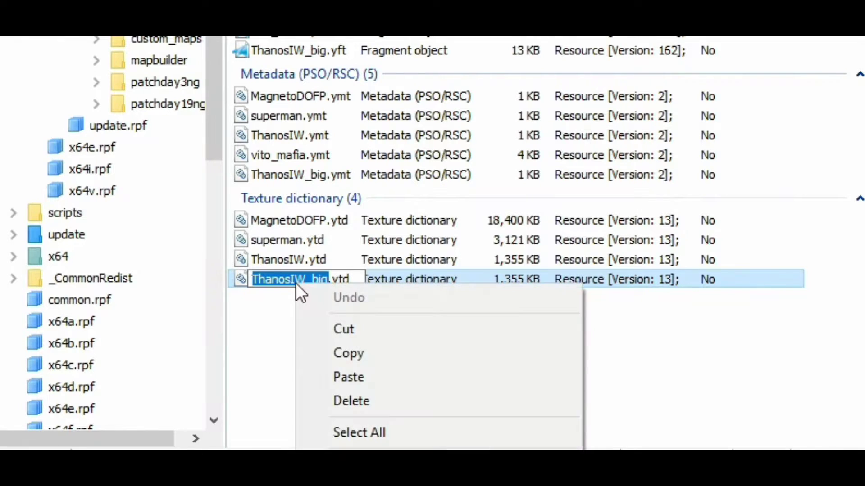
click(404, 356)
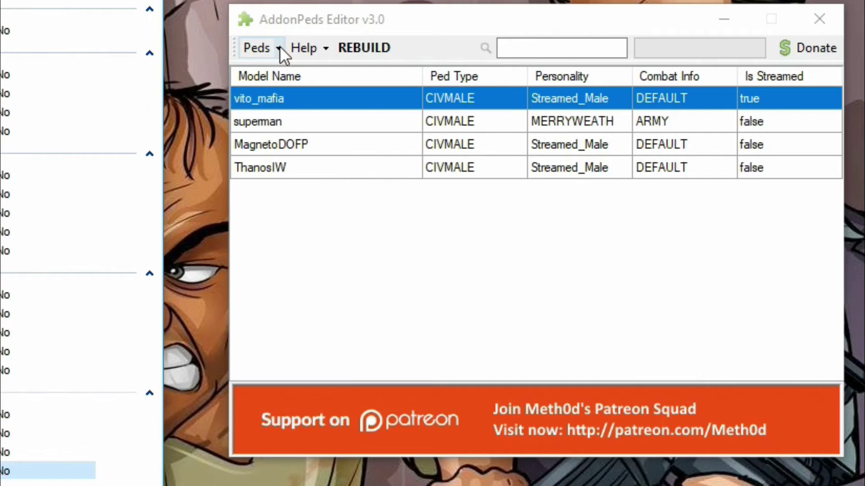
Add a new ped in AddonPeds Editor with model name ThanosIW_big, ped type Male and Is Streamed set to false
click(280, 46)
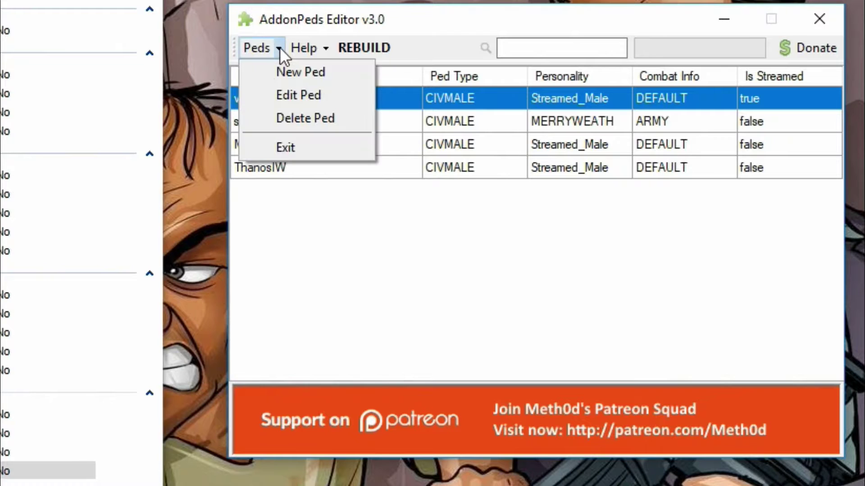
click(278, 71)
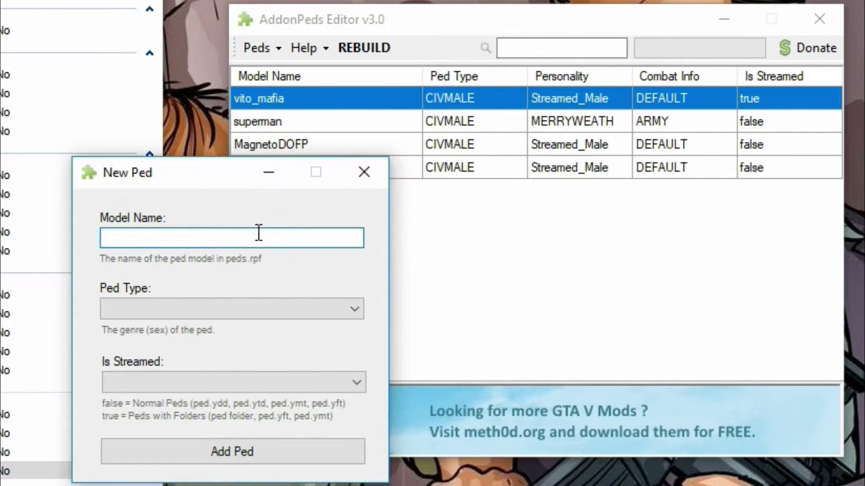
right_click(256, 233)
click(324, 321)
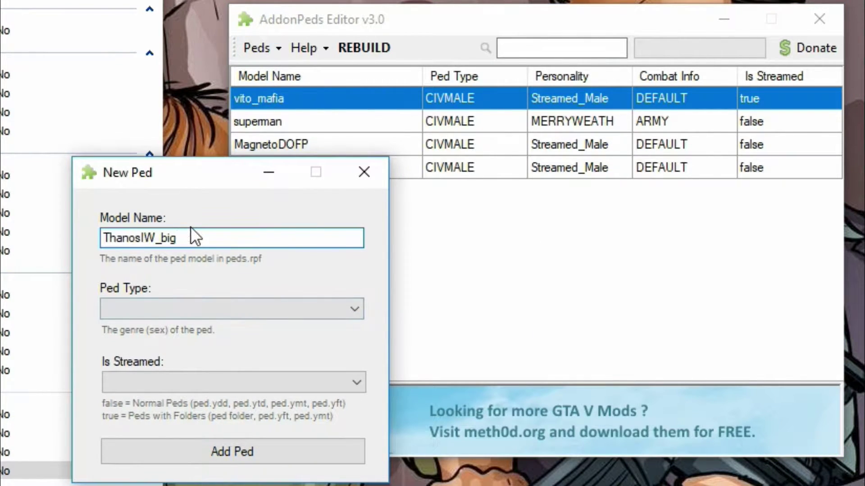
click(199, 309)
click(206, 329)
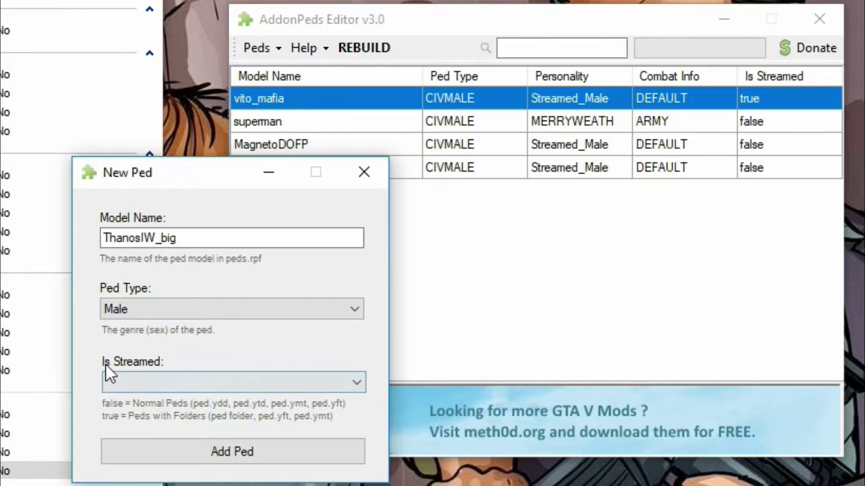
click(194, 389)
click(194, 398)
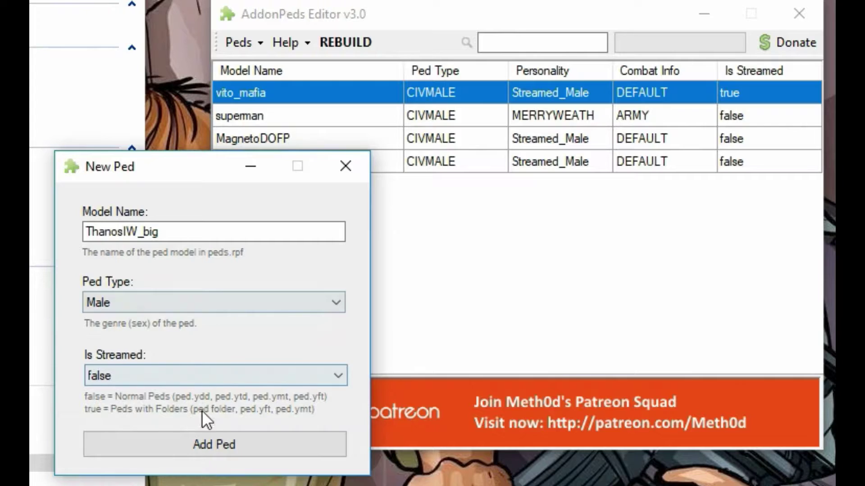
click(239, 443)
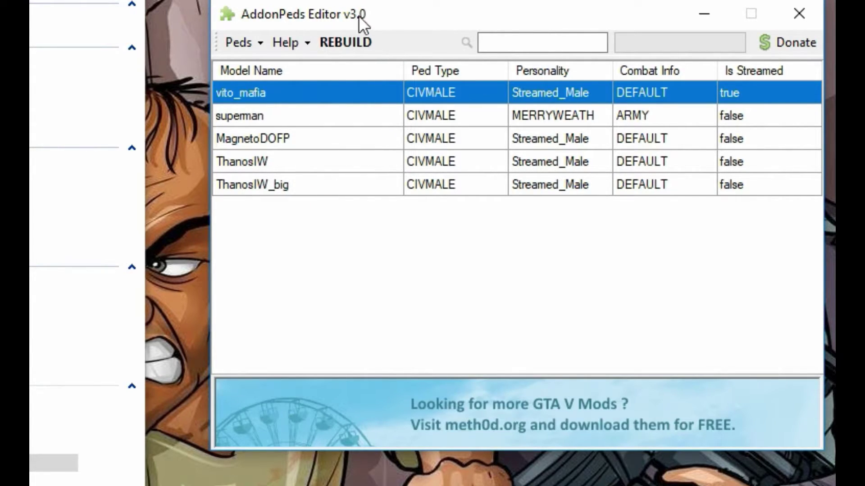
Rebuild the addon peds, dismiss the message, and close AddonPeds Editor and OpenIV
click(365, 43)
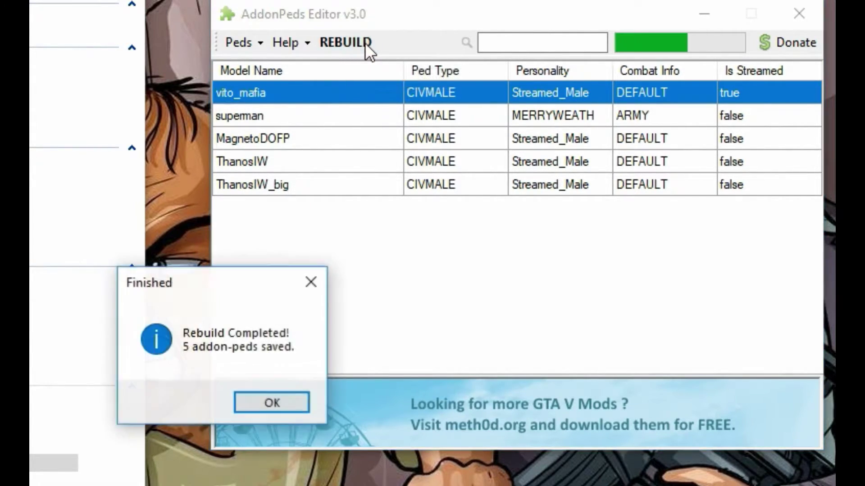
click(285, 402)
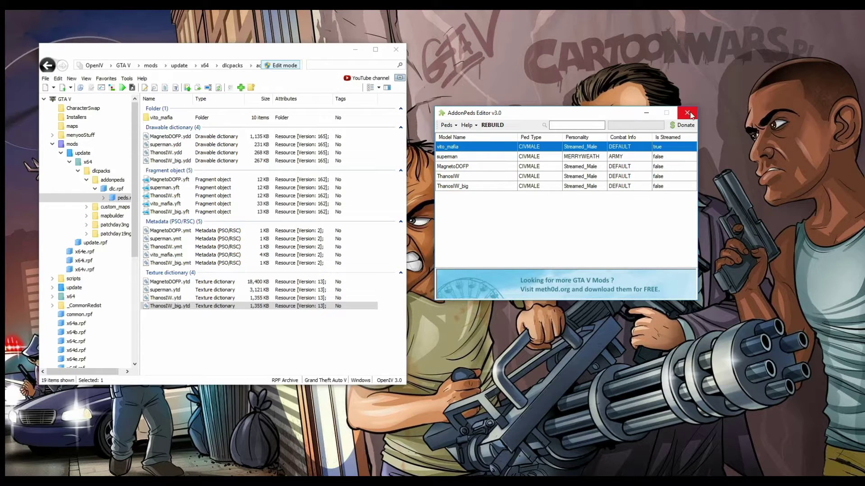
click(686, 113)
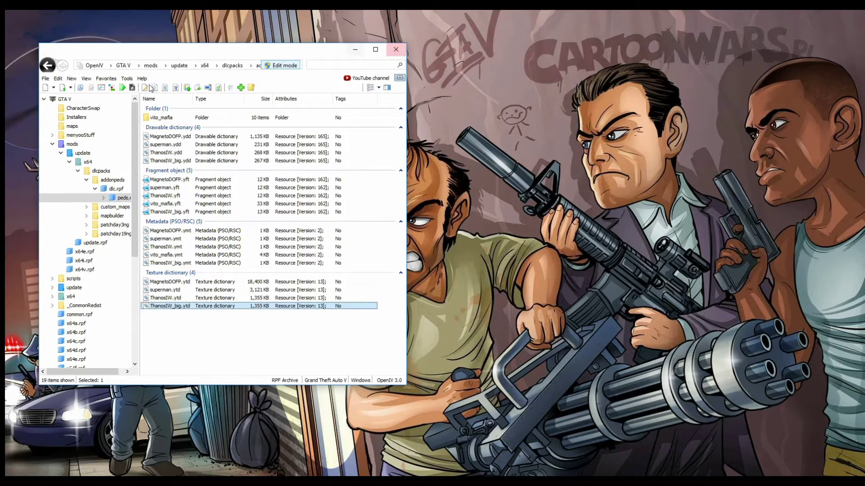
click(403, 53)
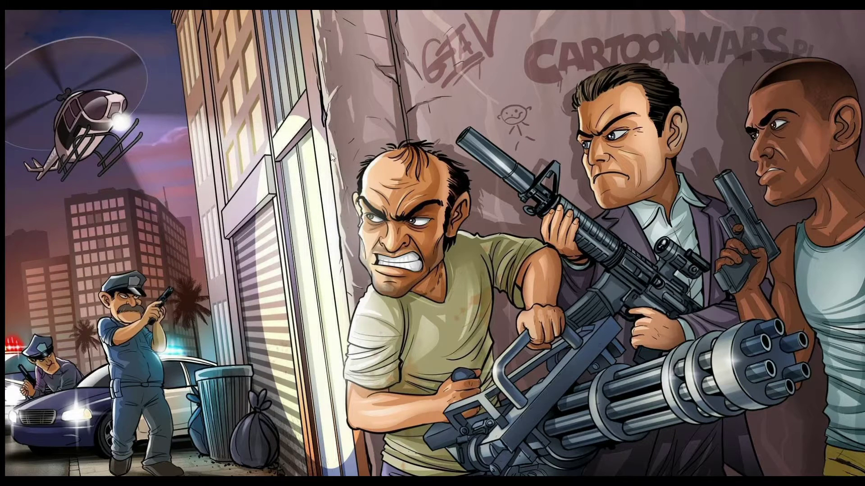
right_click(239, 110)
click(284, 137)
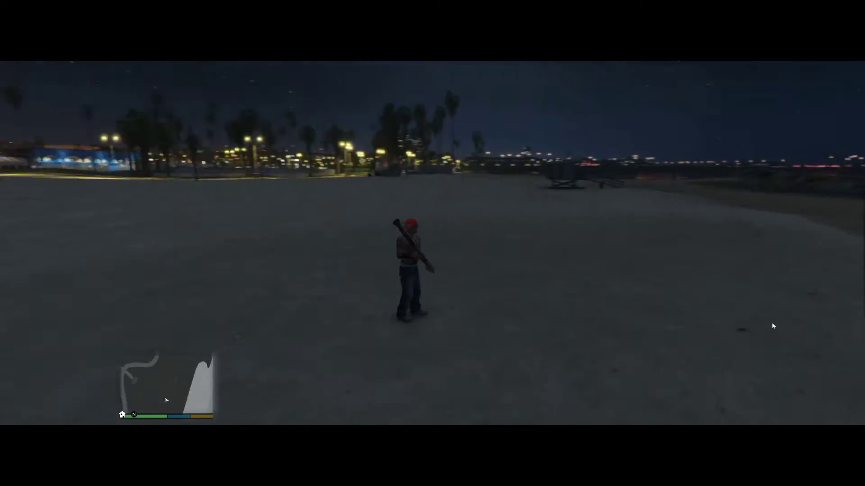
Disable Freeze Time in the time options of the Grand Theft Auto V trainer
key(F4)
key(Down)
key(Down)
key(Down)
key(Down)
key(Down)
key(Down)
key(Down)
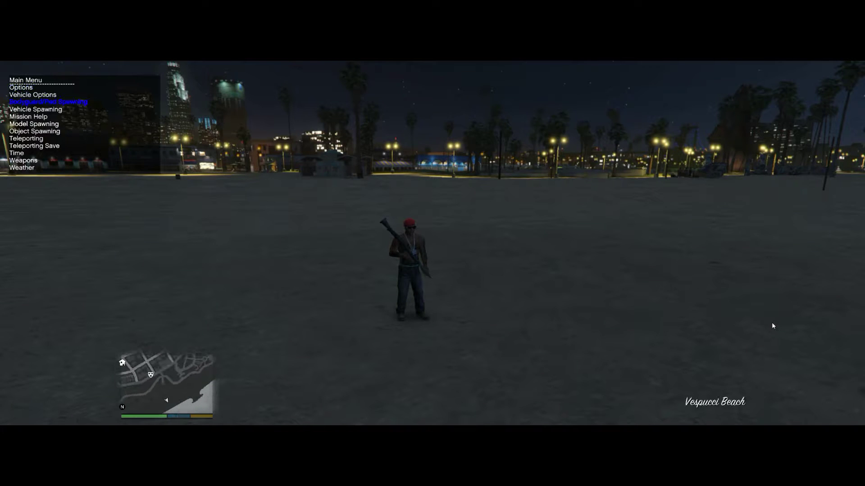
key(Down)
key(Down)
key(Return)
key(Down)
key(Down)
key(Down)
key(Down)
key(Down)
key(Down)
key(Down)
key(Down)
key(Down)
key(Down)
key(Down)
key(Down)
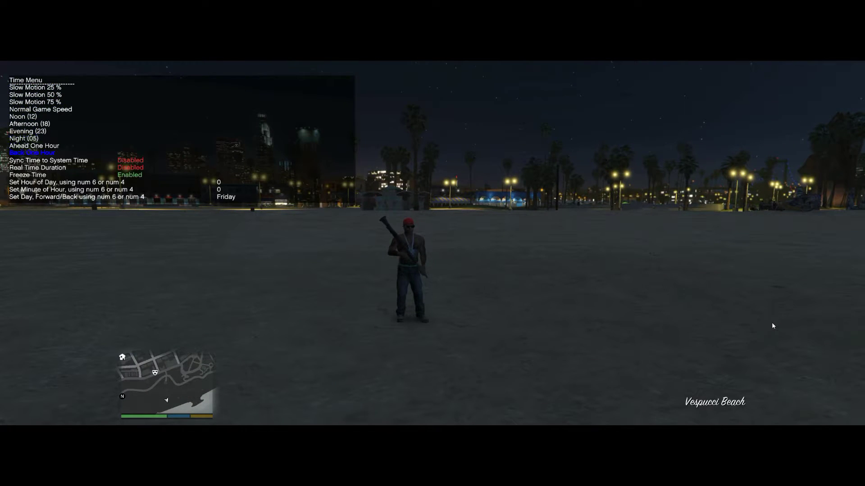
key(Return)
Set the game's time of day to Noon (12) and leave the trainer
key(Up)
key(Up)
key(Up)
key(Up)
key(Up)
key(Up)
key(Up)
key(Up)
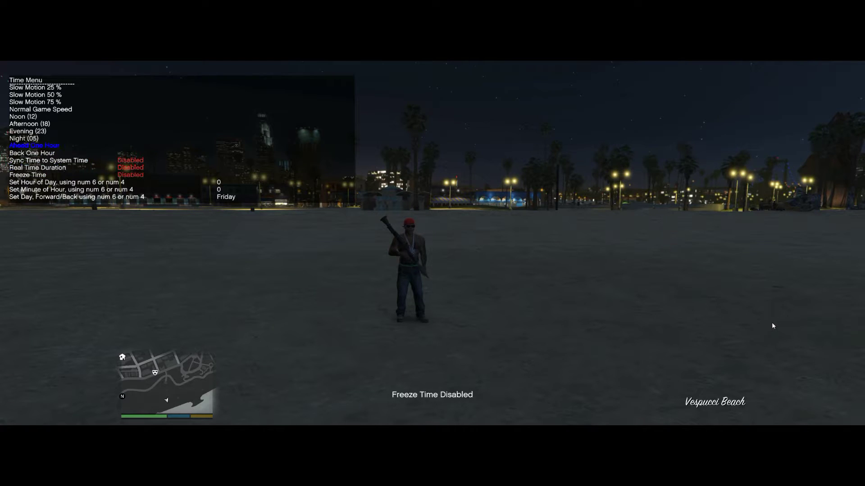
key(Return)
key(BackSpace)
key(BackSpace)
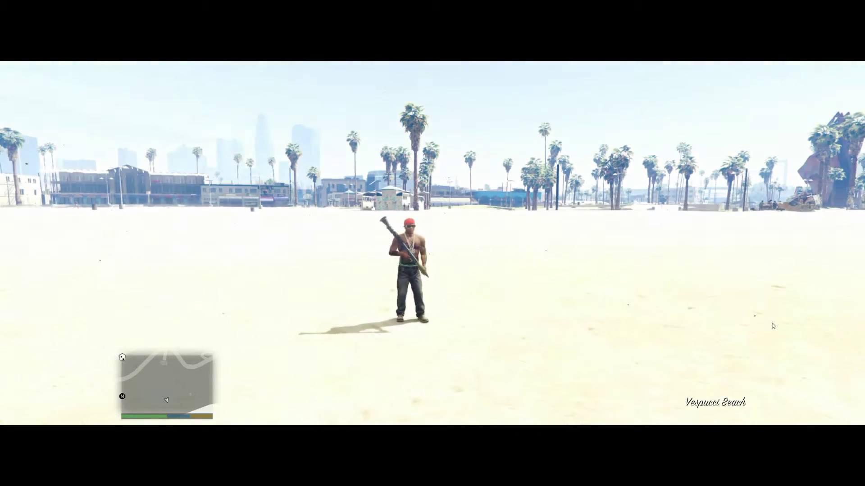
Change the player character to the addon ped ThanosIW_big with the Ped Selector and close the selector
key(s)
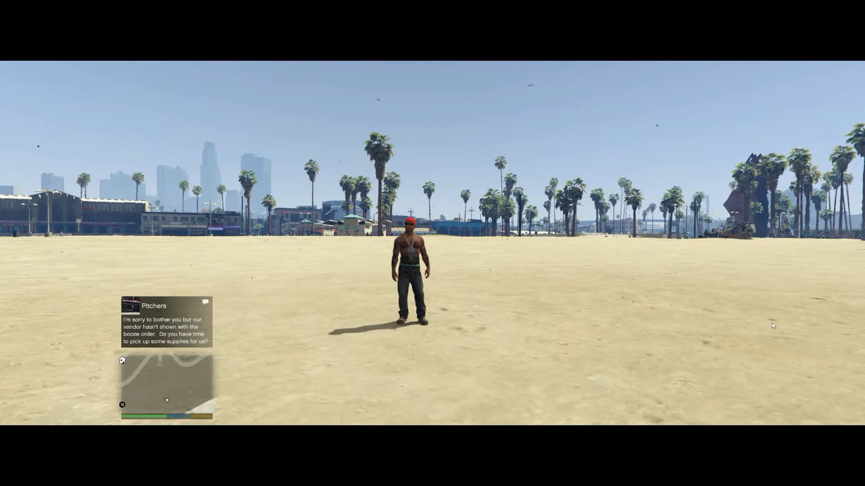
key(F7)
key(Return)
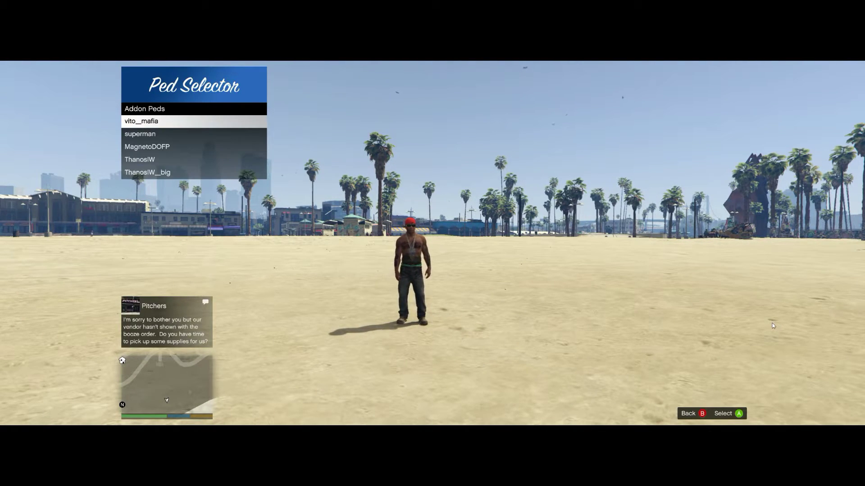
key(Down)
key(Down)
key(Down)
key(Down)
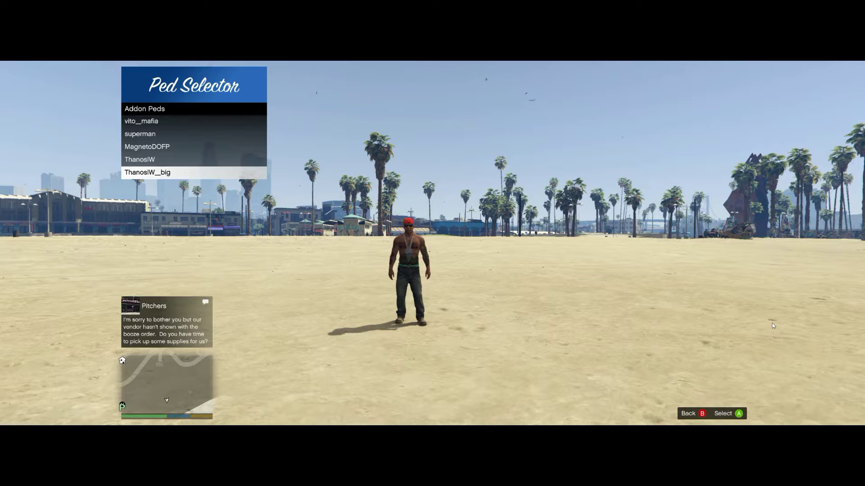
key(Return)
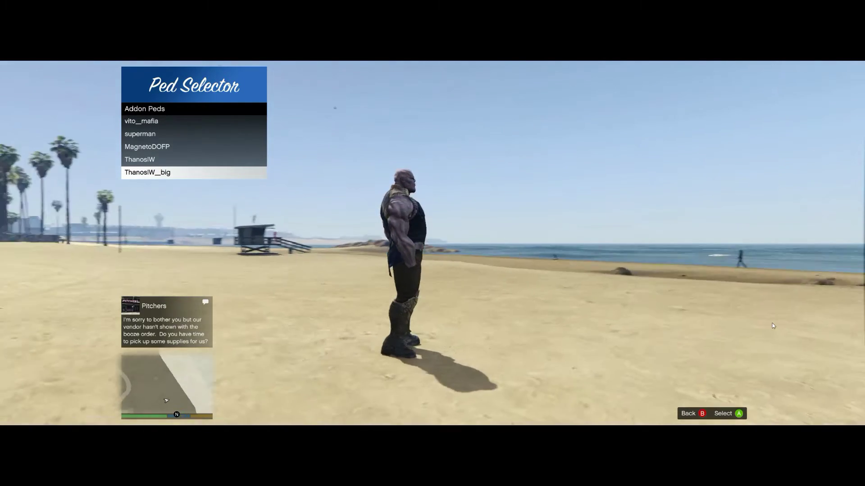
key(BackSpace)
key(BackSpace)
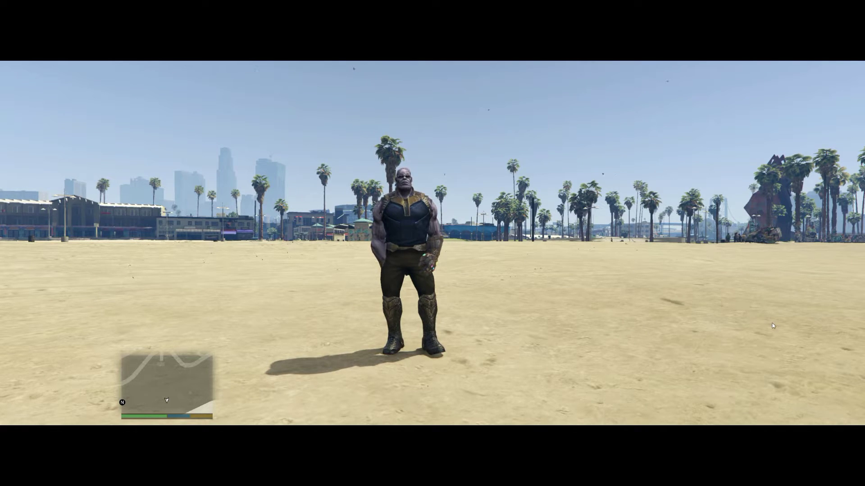
Bring up the NIBMods options in the game and select the Thanos entry
key(F5)
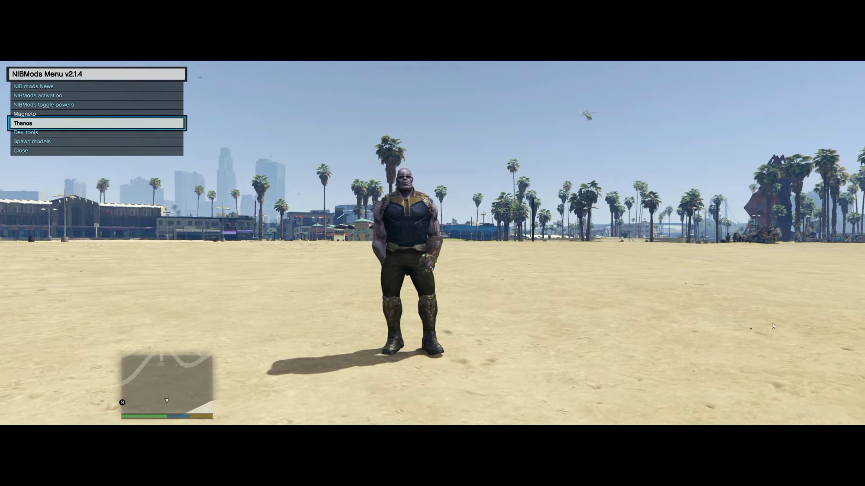
key(Up)
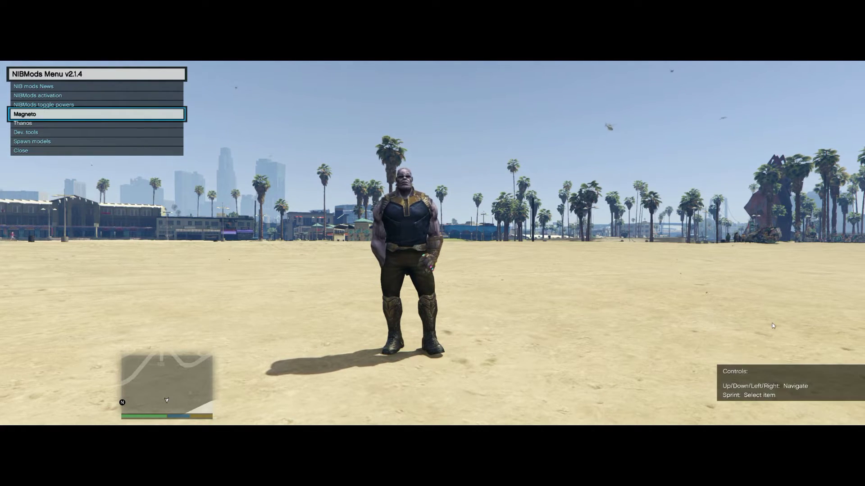
key(Down)
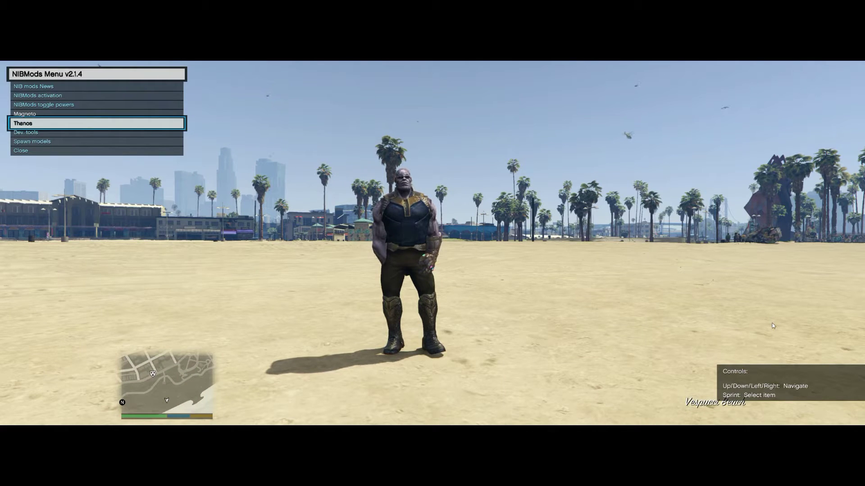
key(Up)
key(Down)
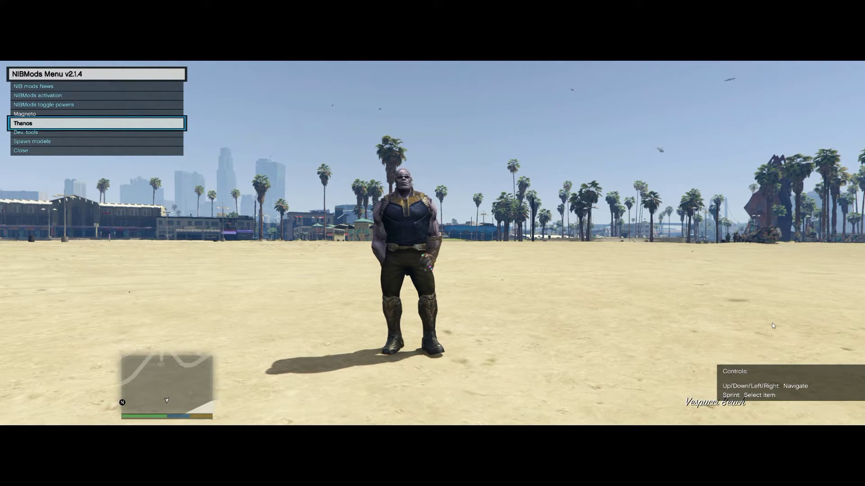
key(shift)
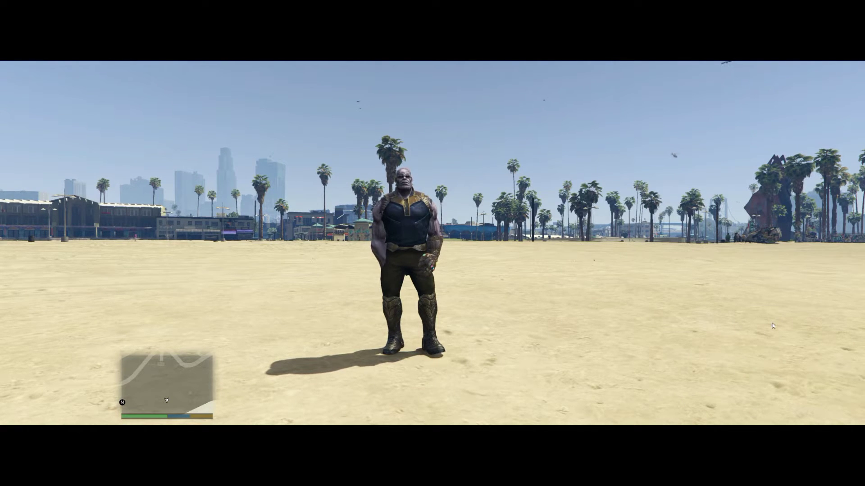